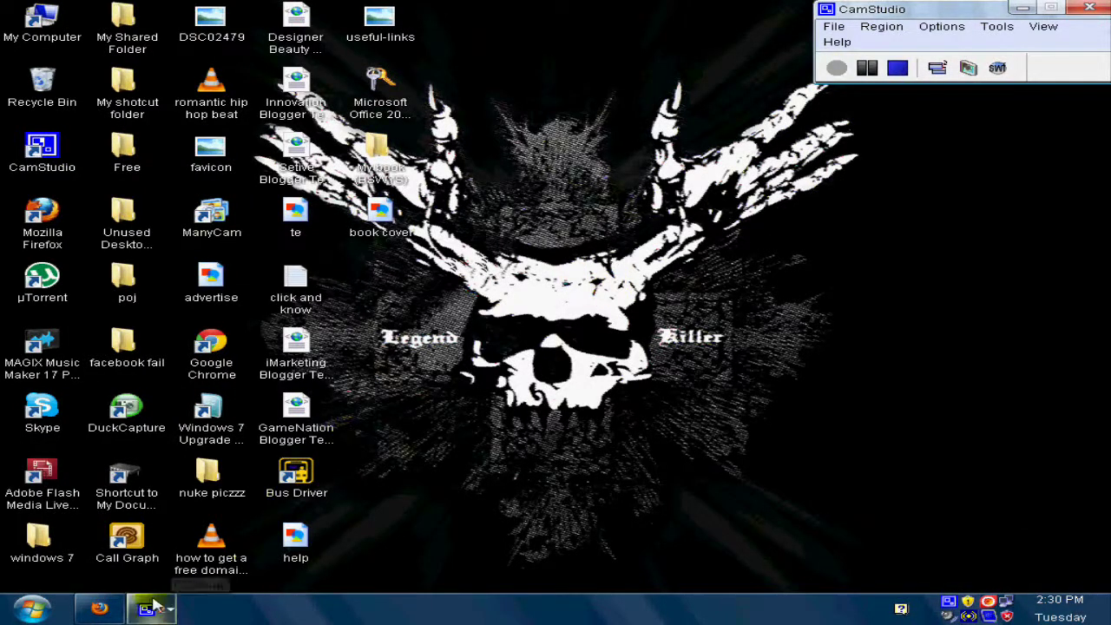
# Restore the minimized Firefox window from the taskbar to show the FoxTab top-sites grid.
pyautogui.click(100, 610)
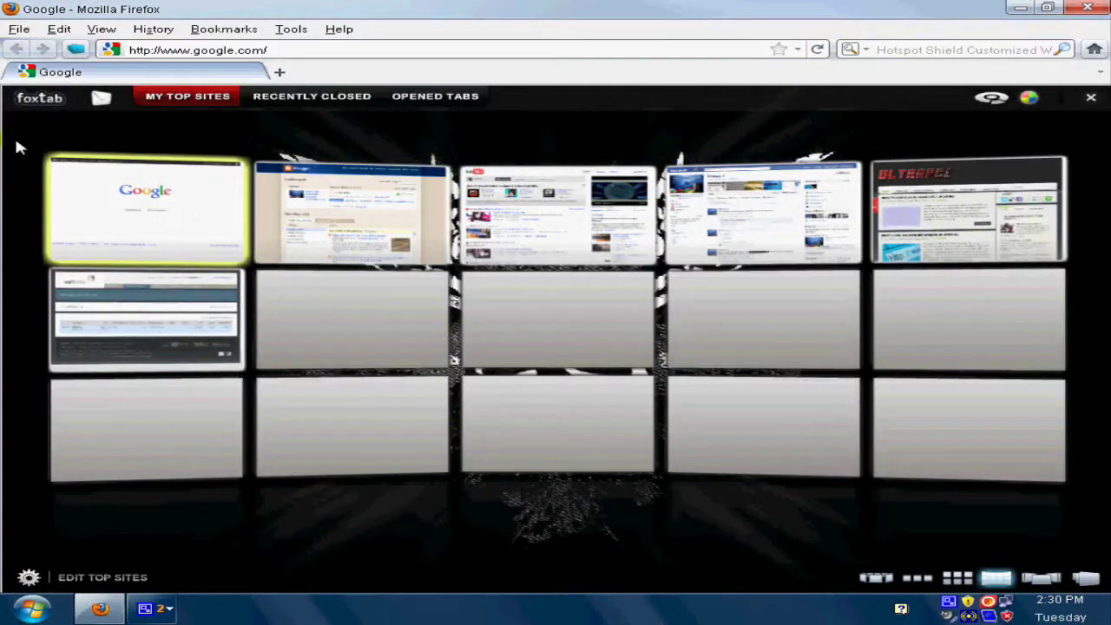
# Show the top sites as a carousel and rotate it to later sites.
pyautogui.click(56, 98)
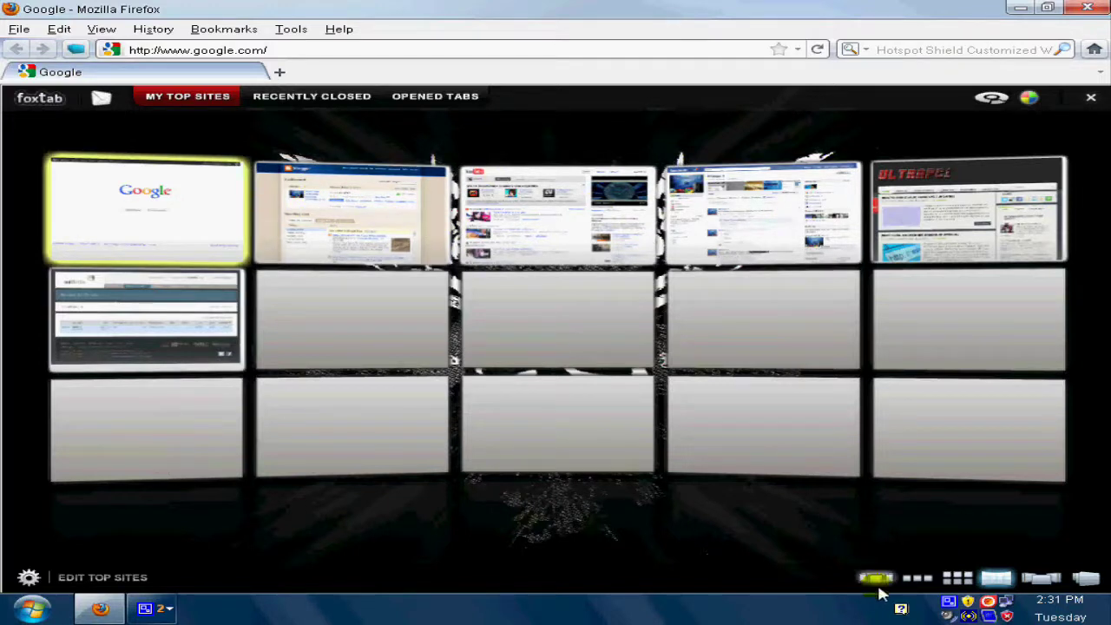
pyautogui.click(876, 579)
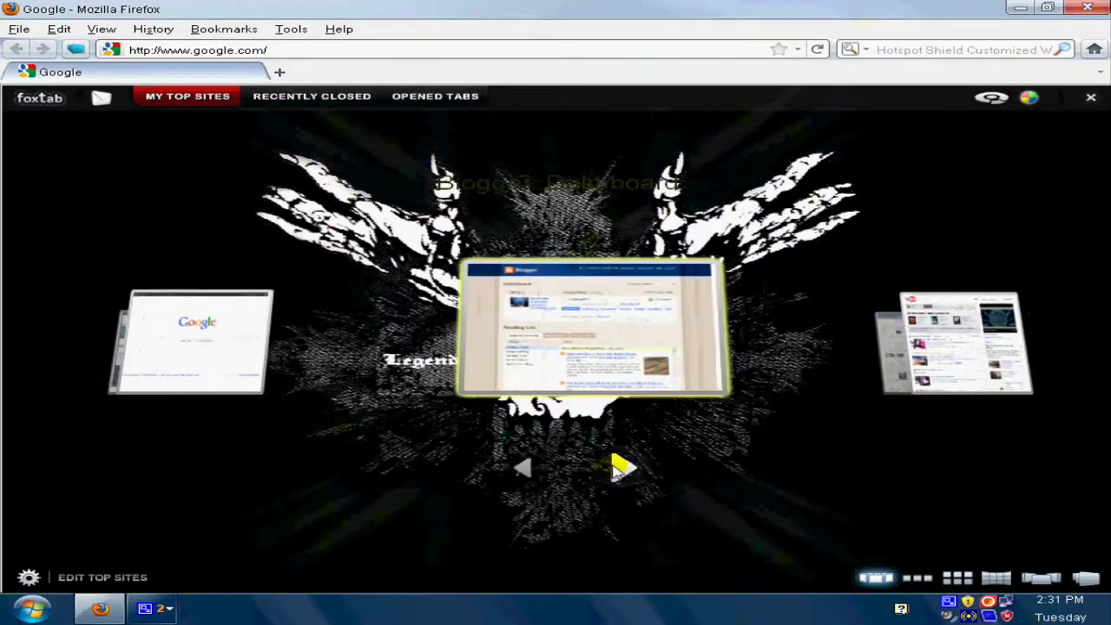
pyautogui.click(620, 469)
pyautogui.click(523, 469)
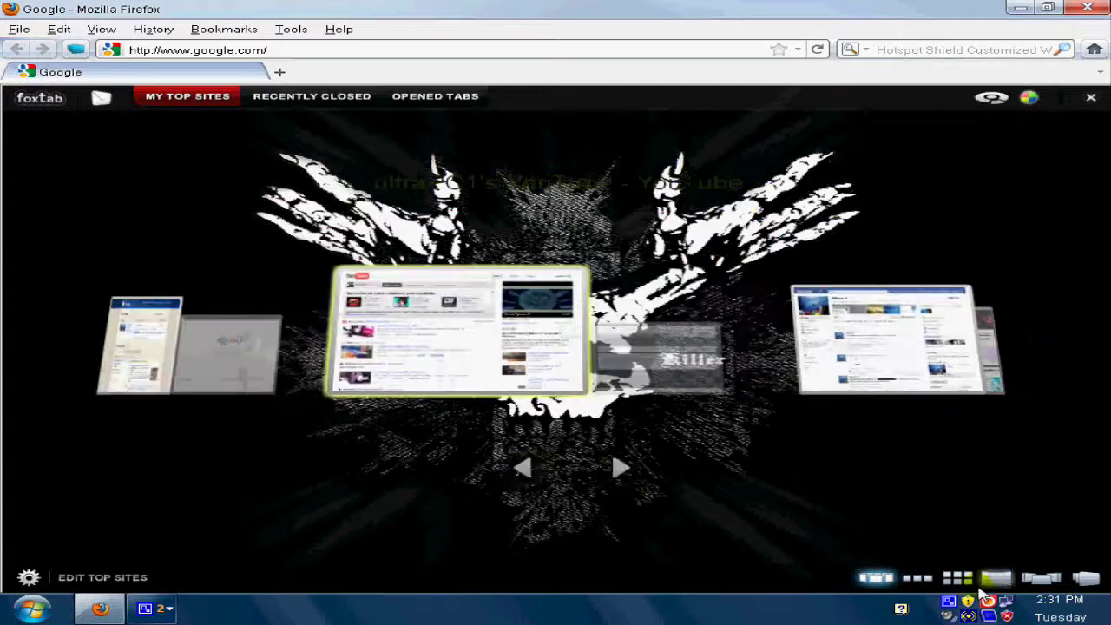
# Show the top sites as a horizontal strip and scroll it back around to Google.
pyautogui.click(916, 578)
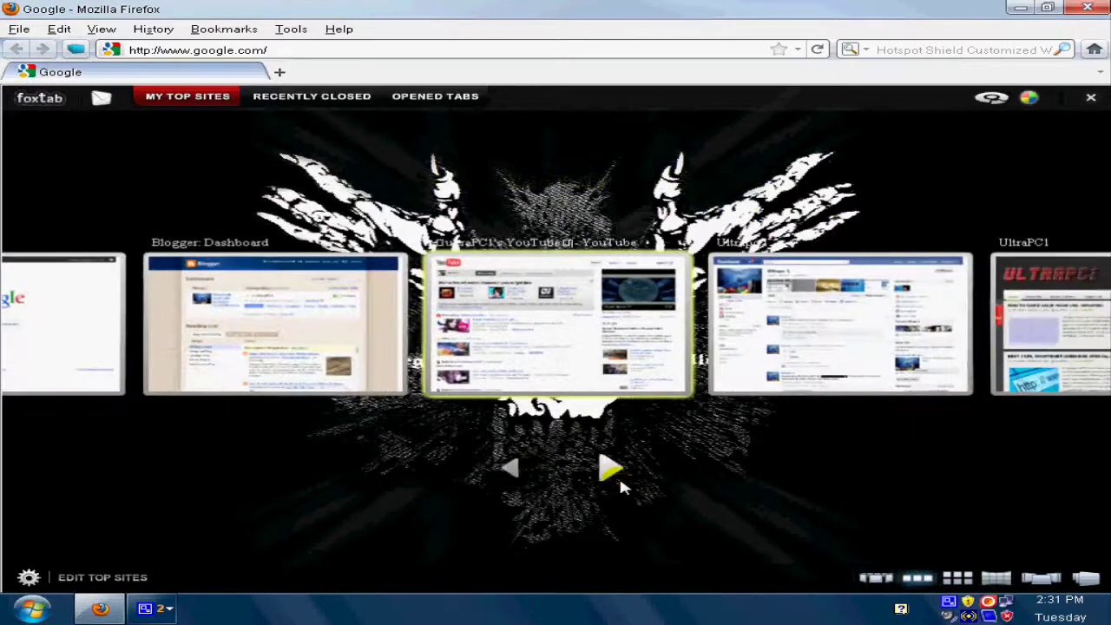
pyautogui.click(621, 468)
pyautogui.click(607, 468)
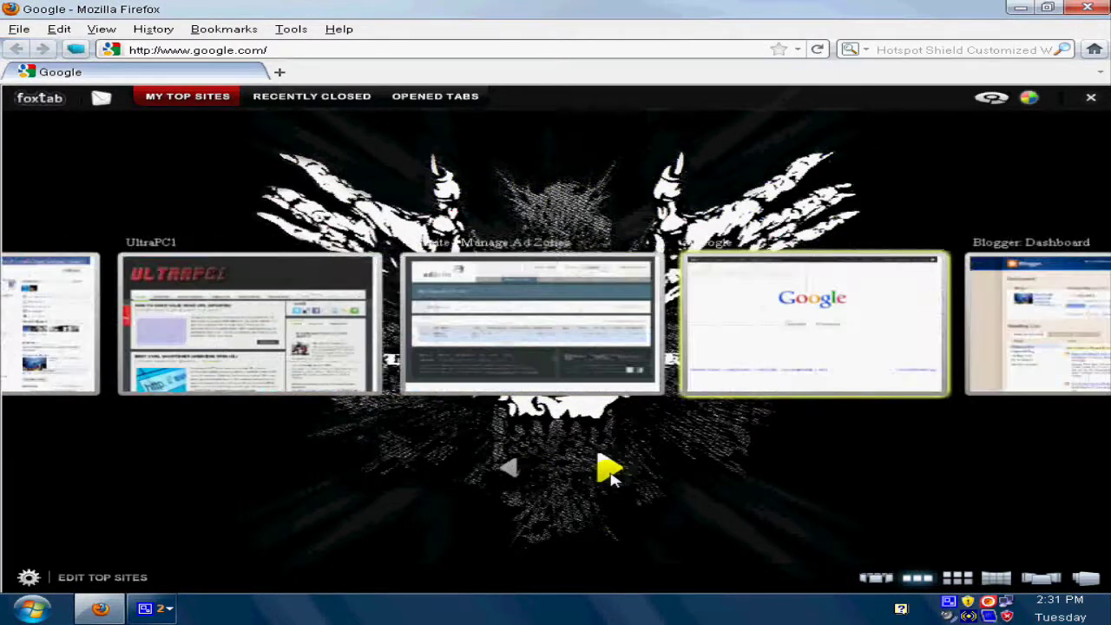
pyautogui.click(608, 469)
# Try the 3x2 grid and large wall layouts, ending on the single-page cover flow.
pyautogui.click(970, 580)
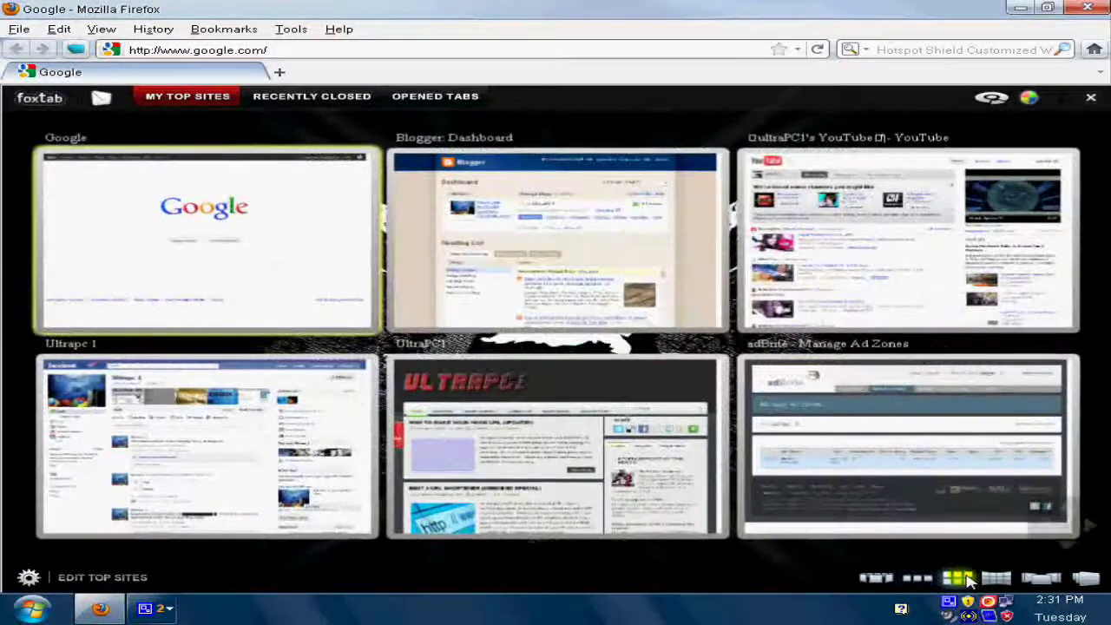
pyautogui.click(999, 578)
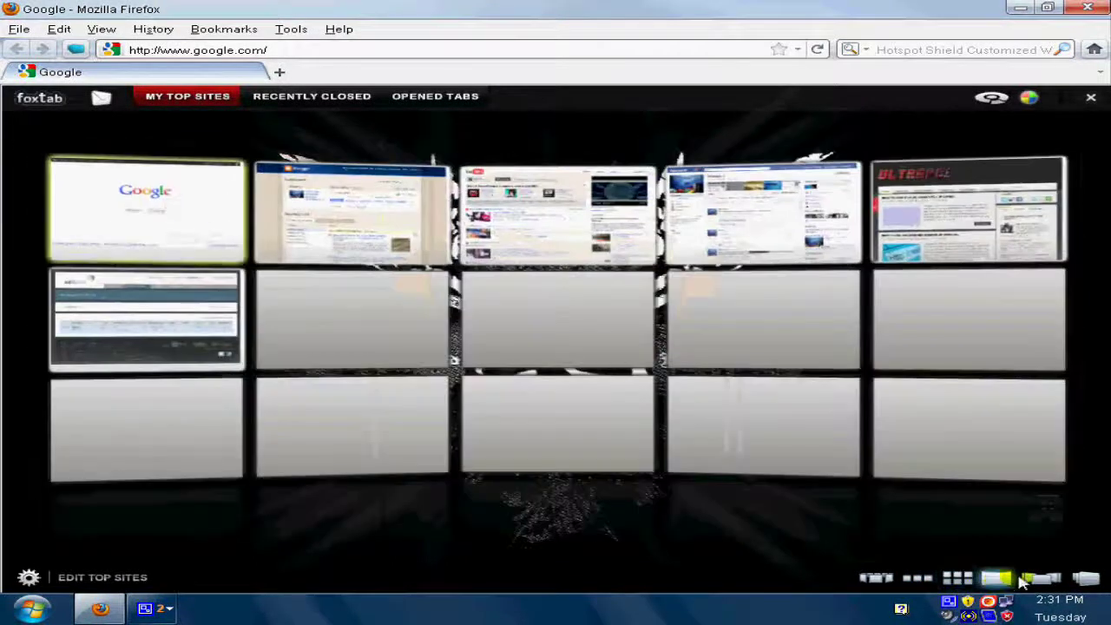
pyautogui.click(1038, 580)
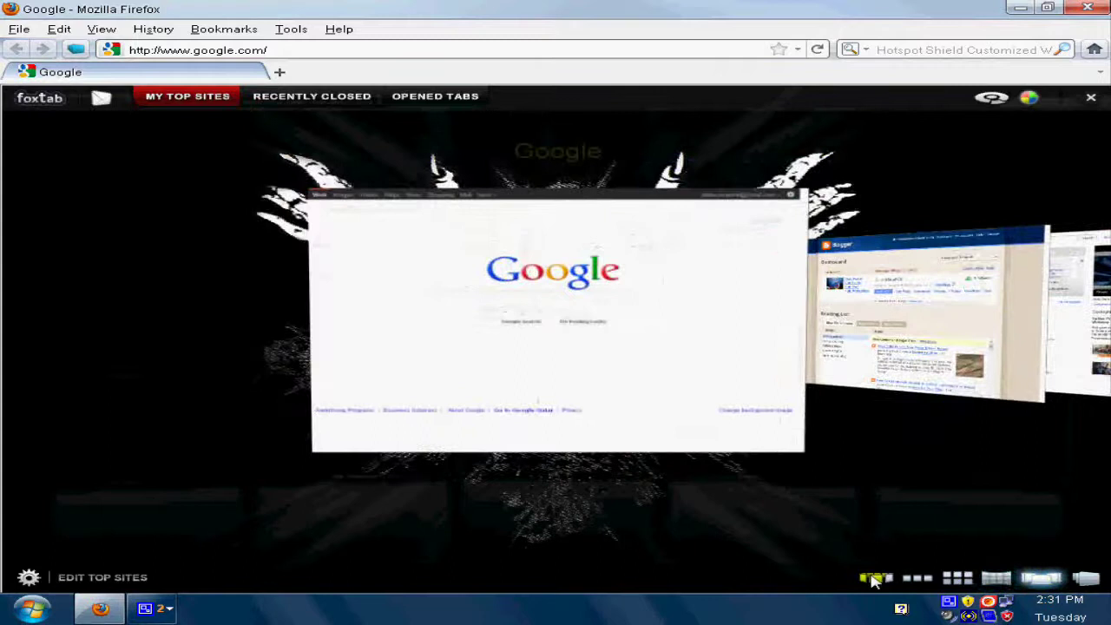
# Flip through cover flow, then try several 3D views and settle on front-facing.
pyautogui.click(605, 511)
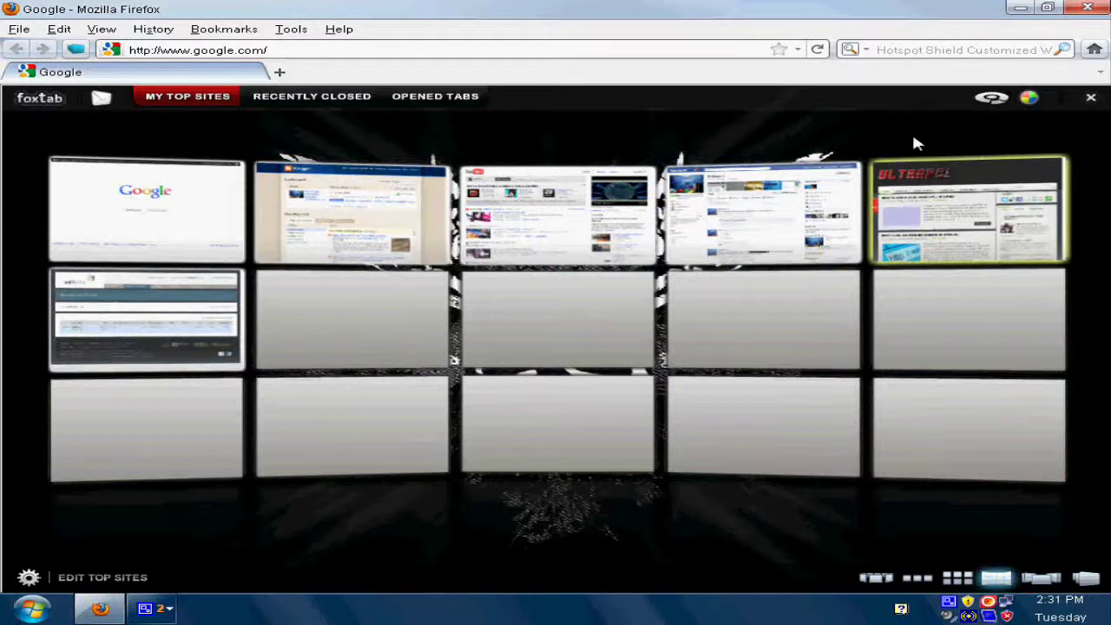
pyautogui.click(992, 98)
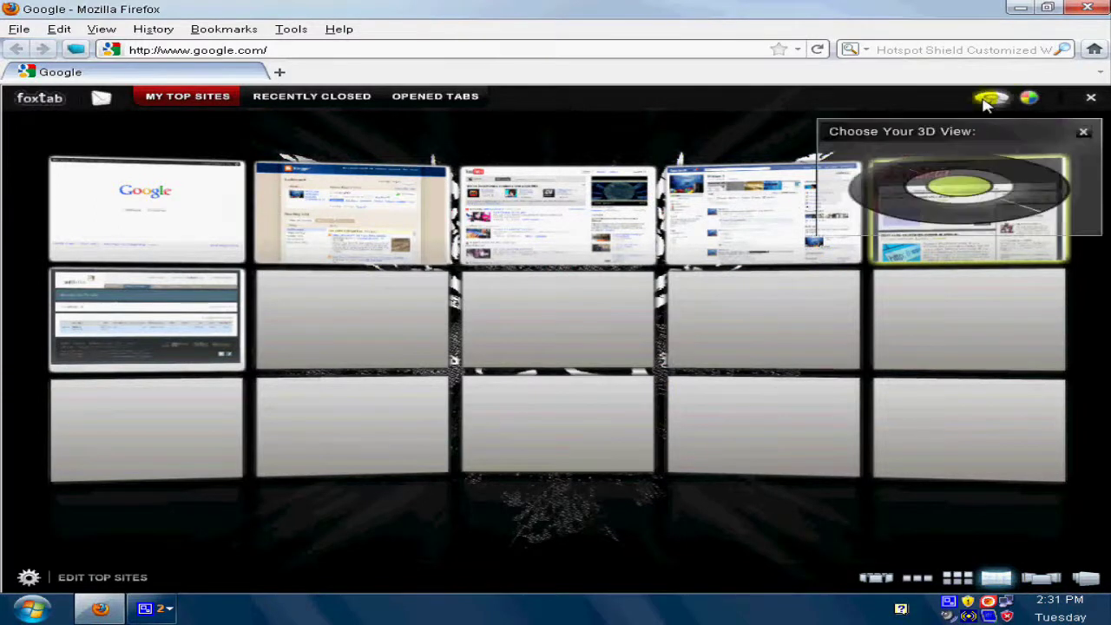
pyautogui.click(911, 201)
pyautogui.click(1028, 184)
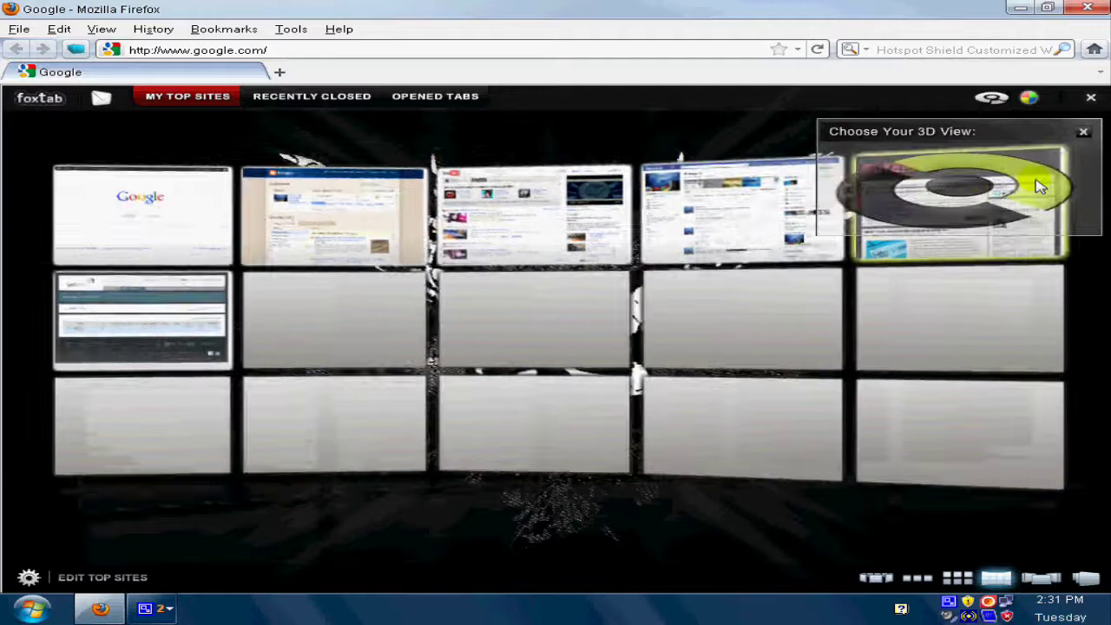
pyautogui.click(971, 186)
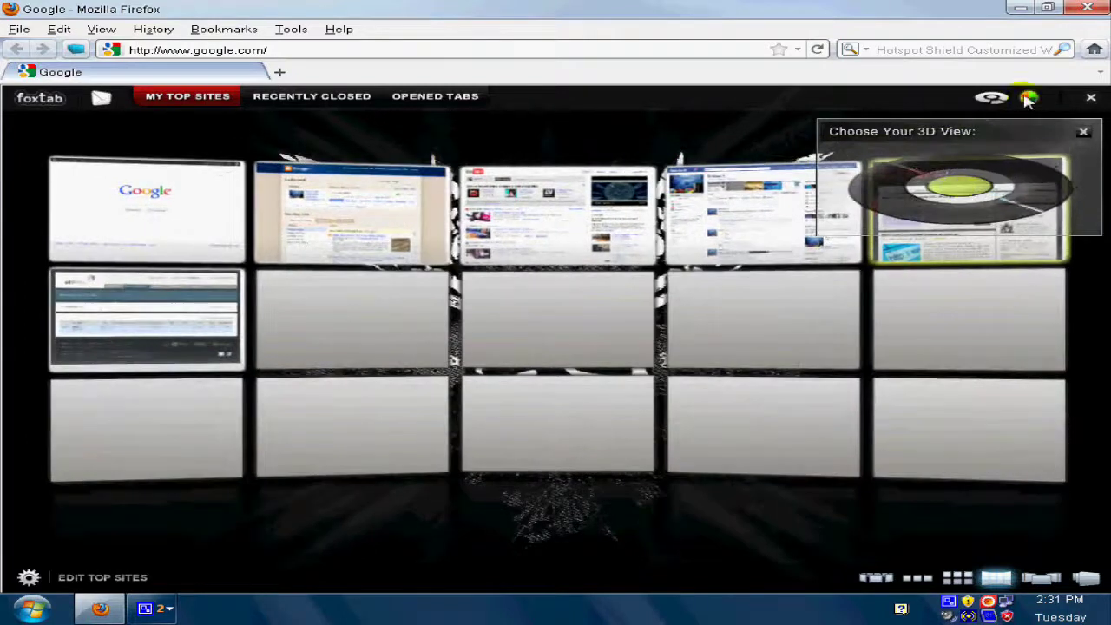
pyautogui.click(1084, 131)
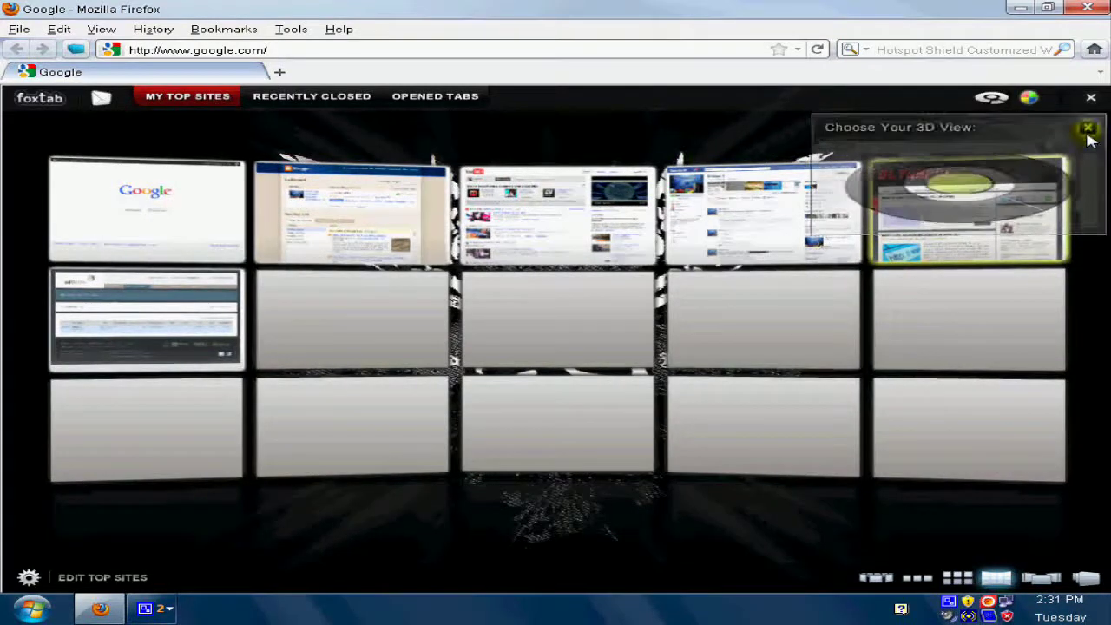
# Preview the Blue theme, apply Classic Black, and minimize Firefox to the desktop.
pyautogui.click(1029, 97)
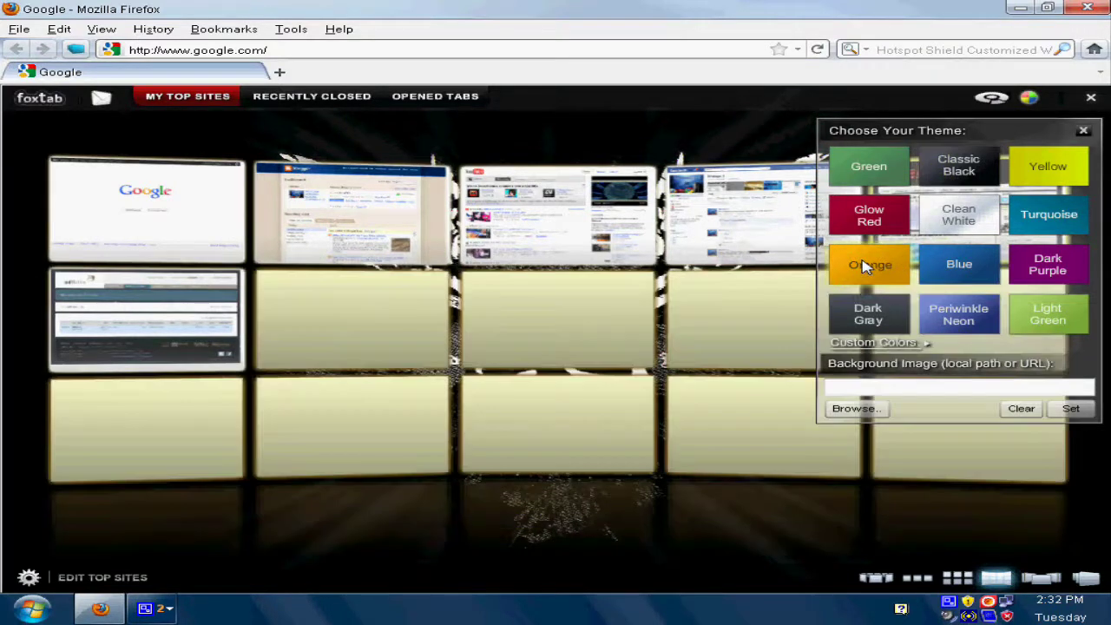
pyautogui.click(1034, 170)
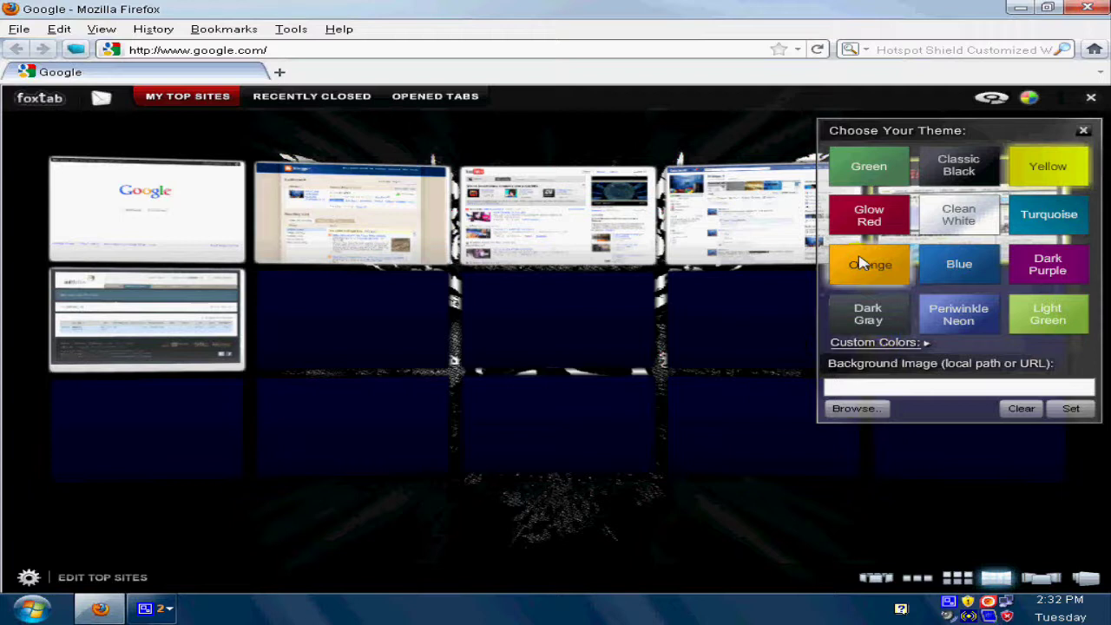
pyautogui.click(945, 167)
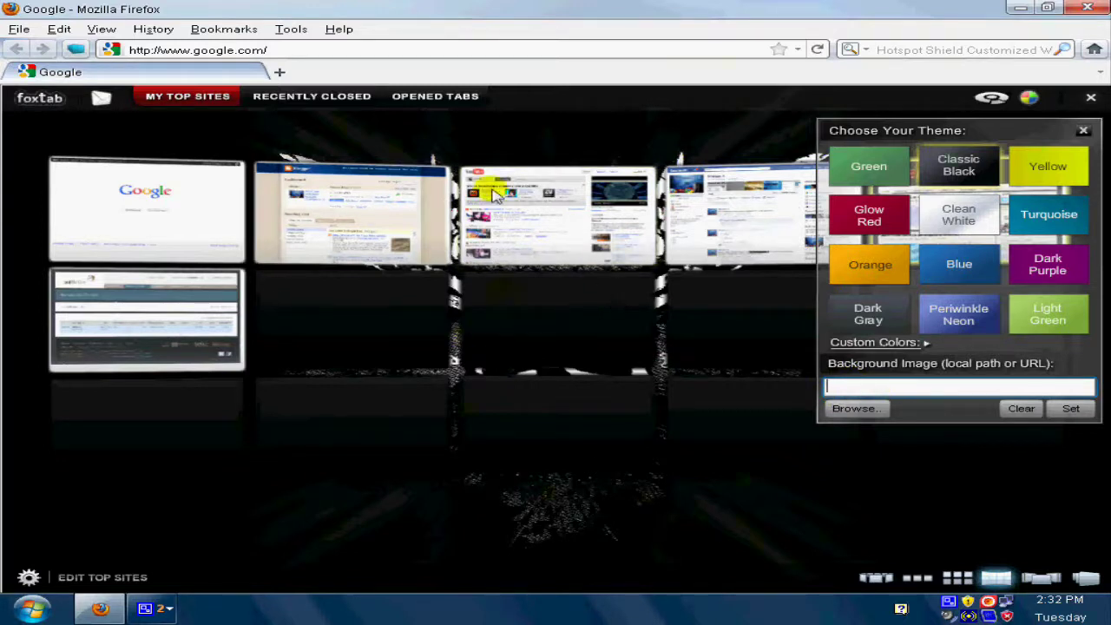
pyautogui.click(1021, 7)
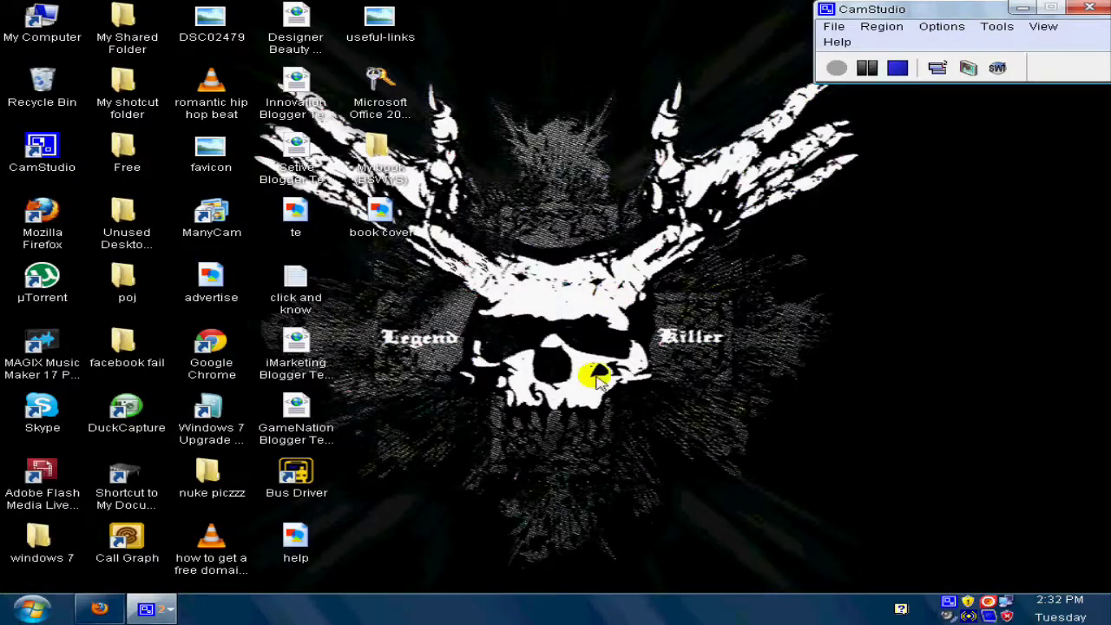
# Return to Firefox with Alt+Tab, exit FoxTab, and switch between the two Google tabs.
pyautogui.hotkey('alt', 'Tab')
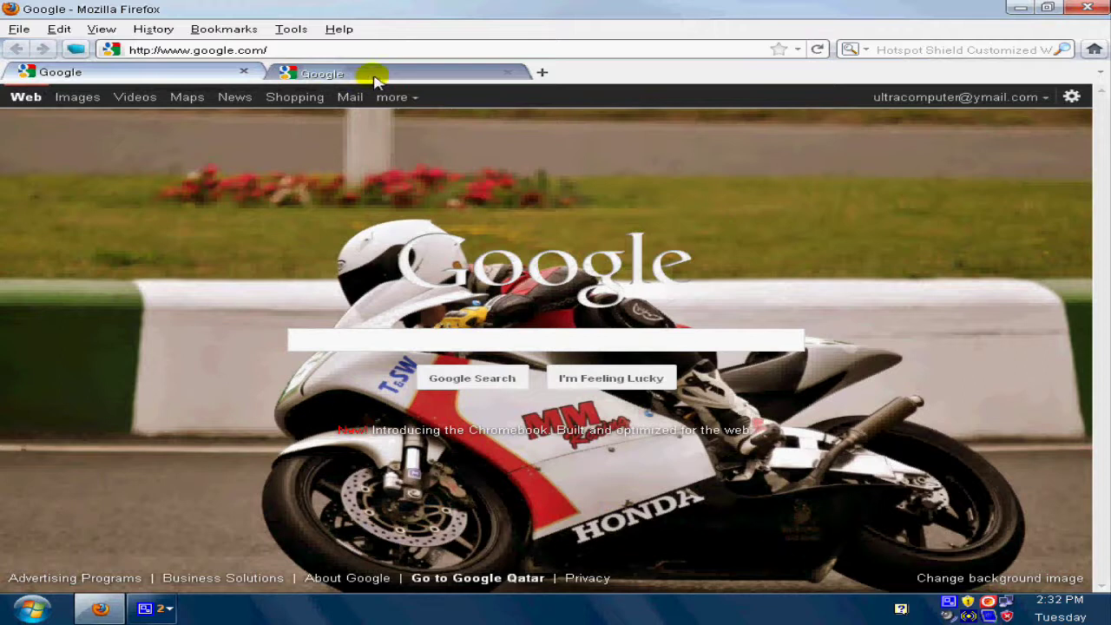
pyautogui.click(374, 77)
pyautogui.click(60, 73)
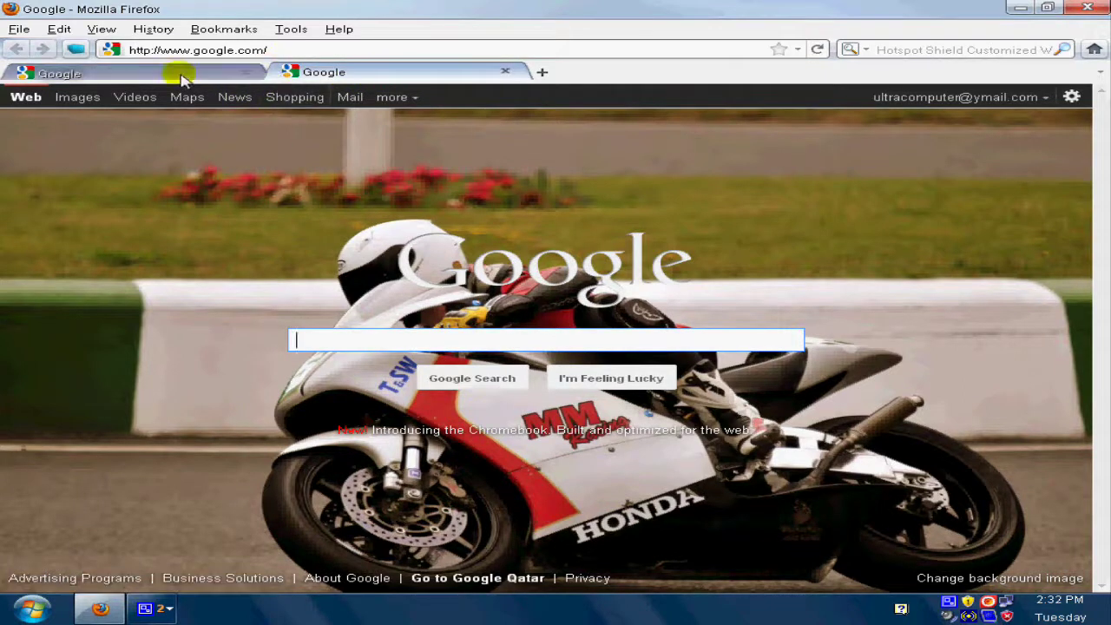
pyautogui.click(330, 72)
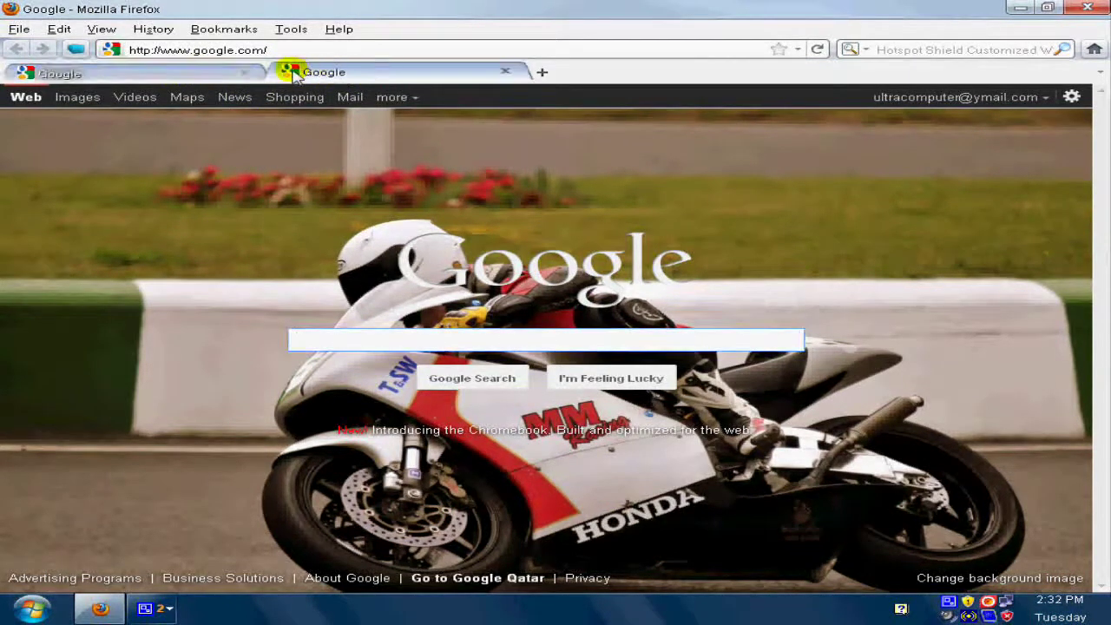
# Open FoxTab's 3D opened-tabs carousel and rotate between the two Google tabs.
pyautogui.click(76, 50)
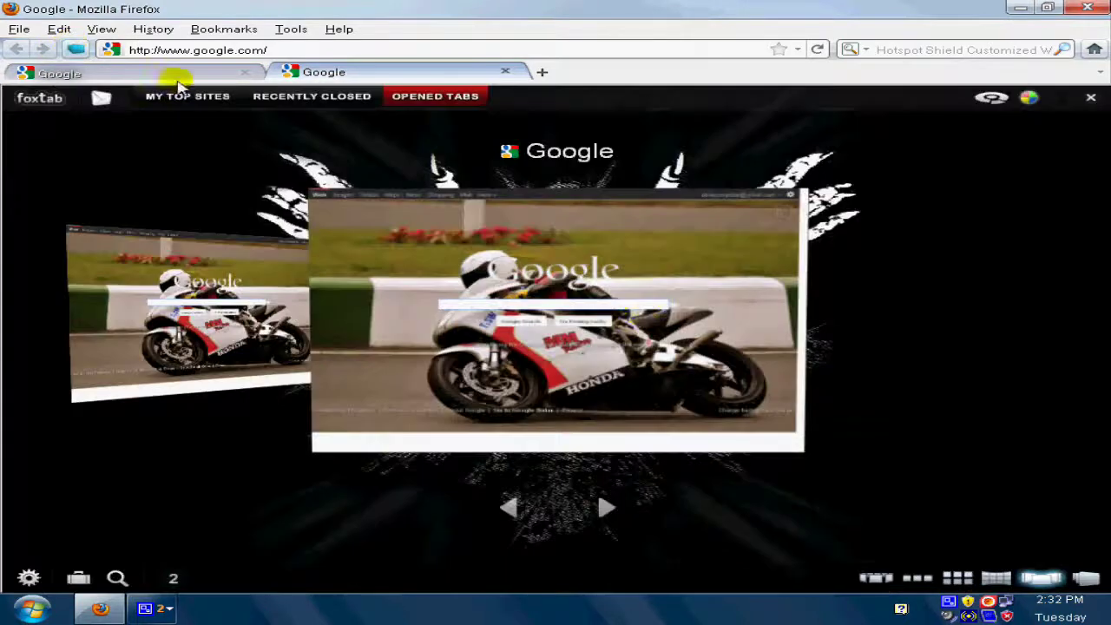
pyautogui.click(509, 511)
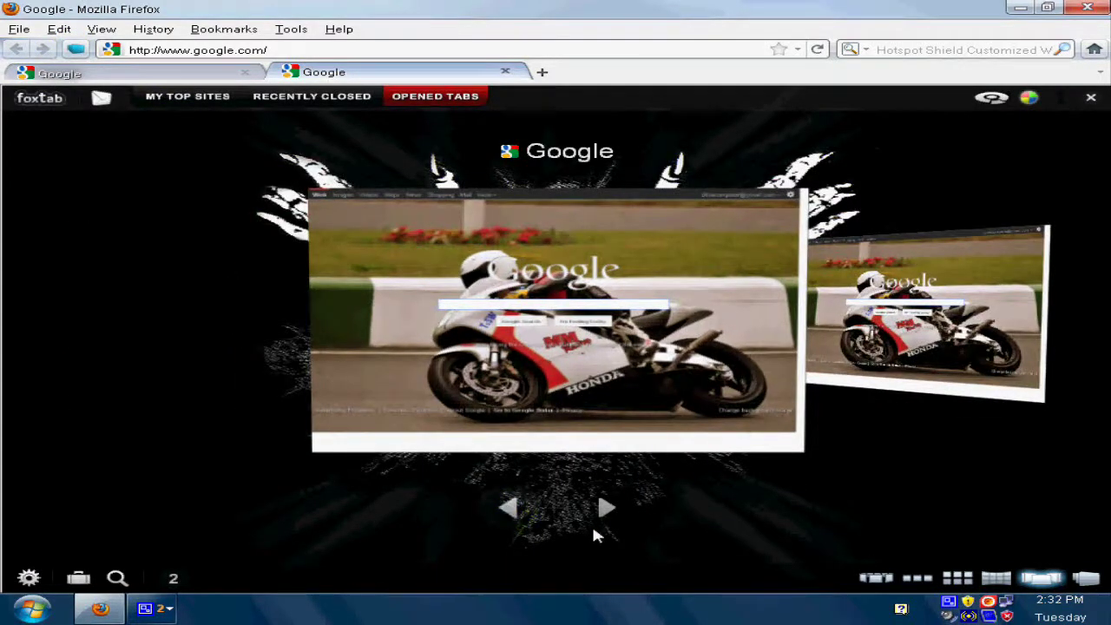
pyautogui.click(607, 509)
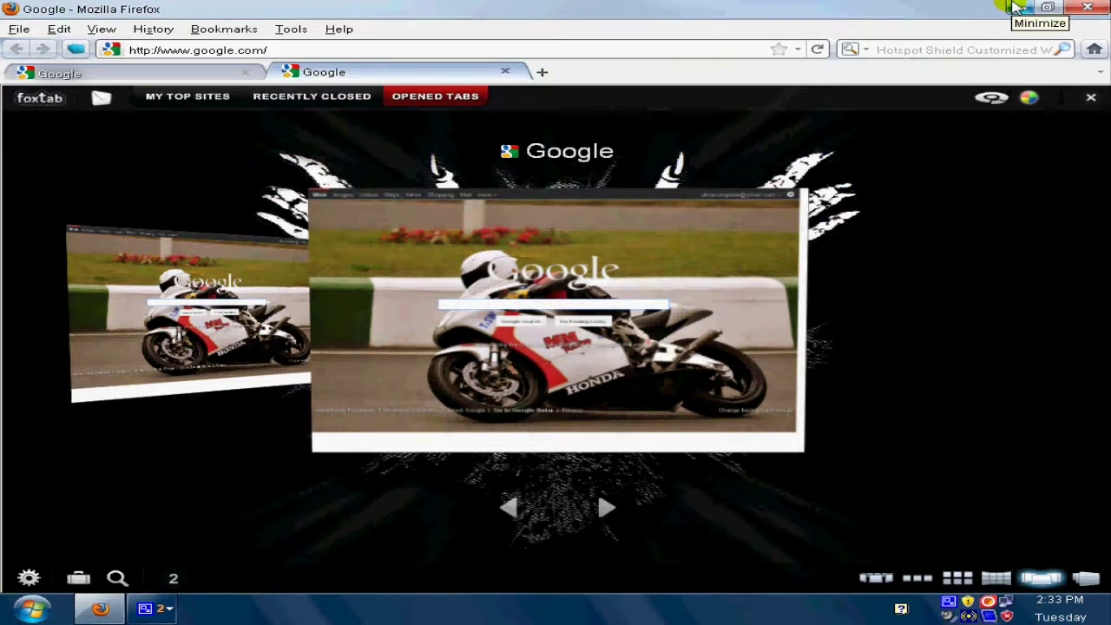
pyautogui.click(1017, 7)
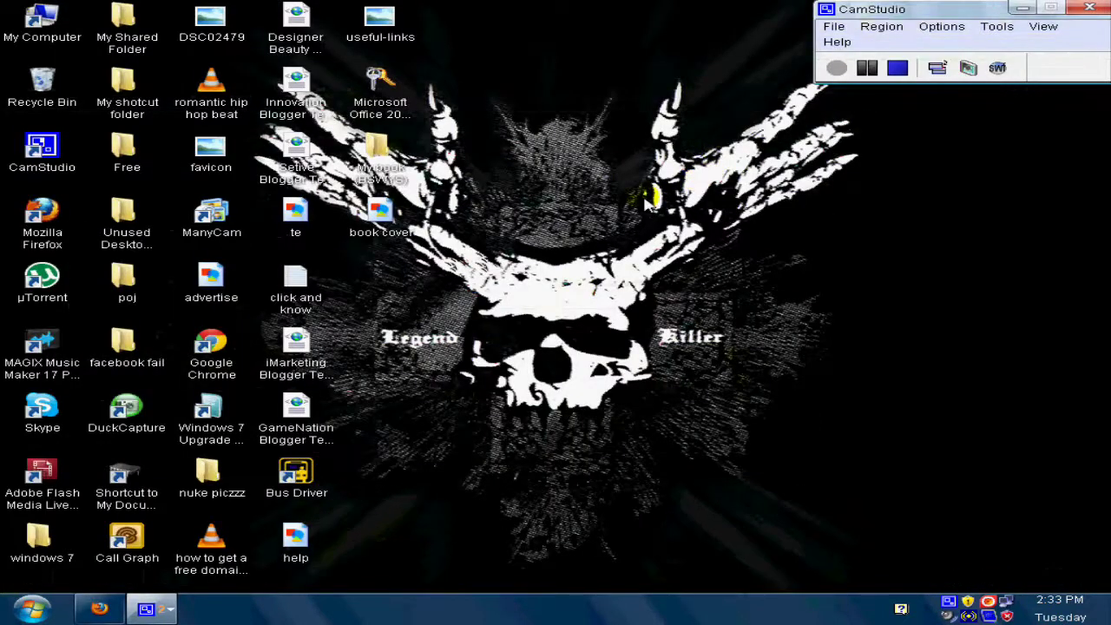